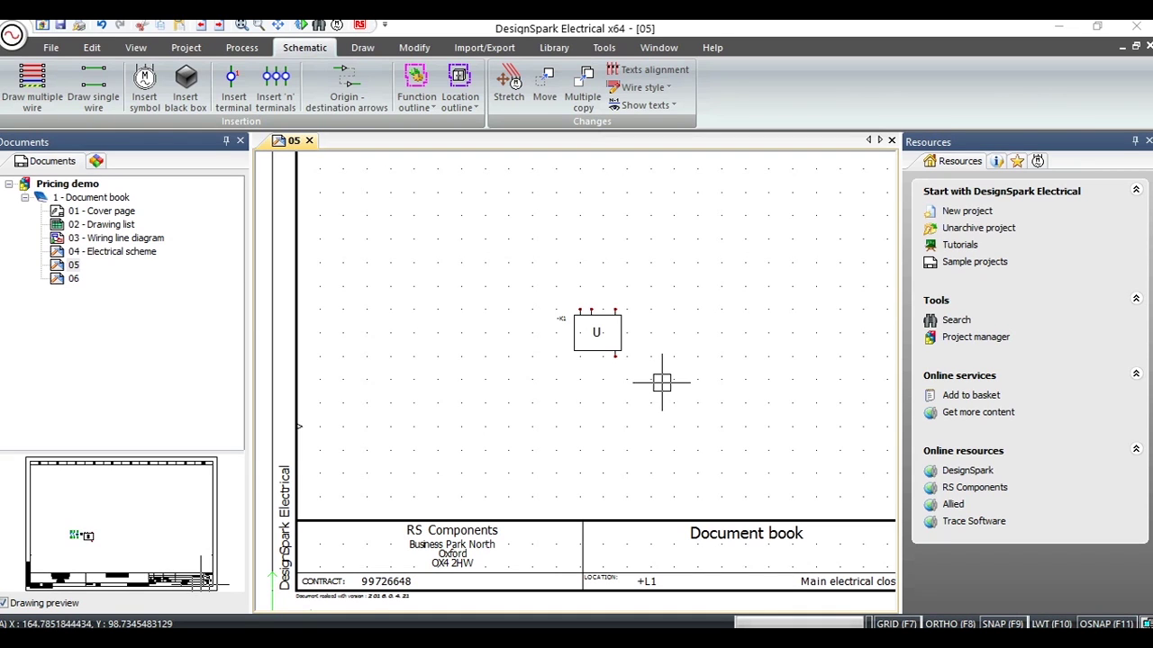
# Step: Open manufacturer part assignment for K1 and browse the 133 Schneider Electric relay parts
pyautogui.rightClick(619, 345)
pyautogui.moveTo(675, 470)
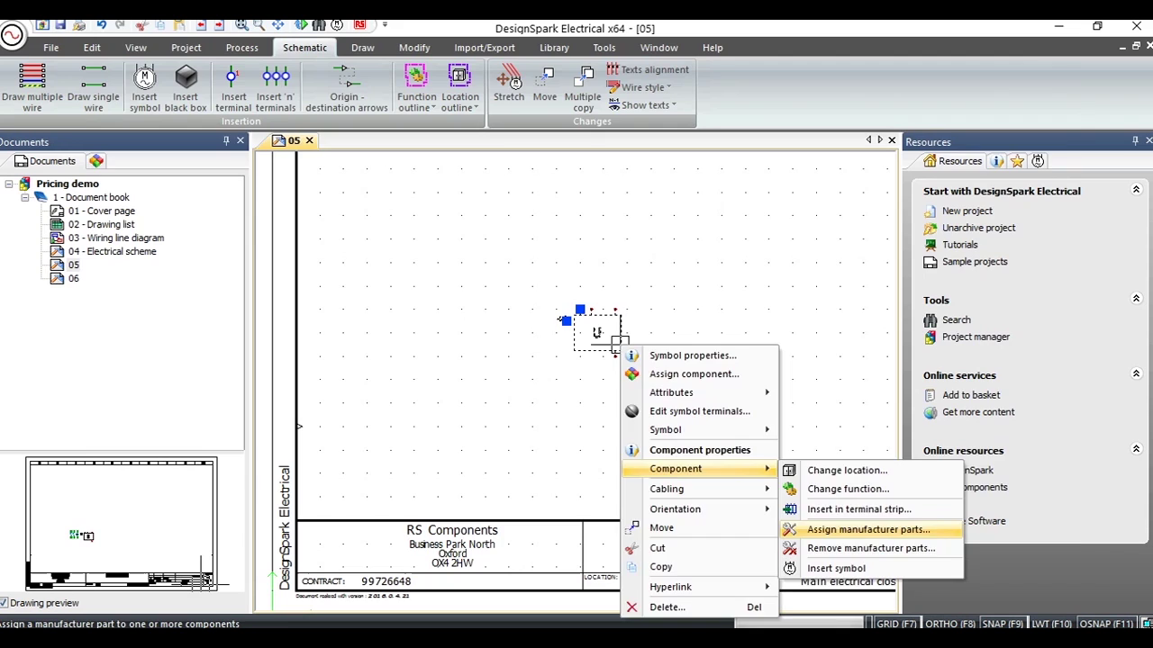
pyautogui.click(868, 530)
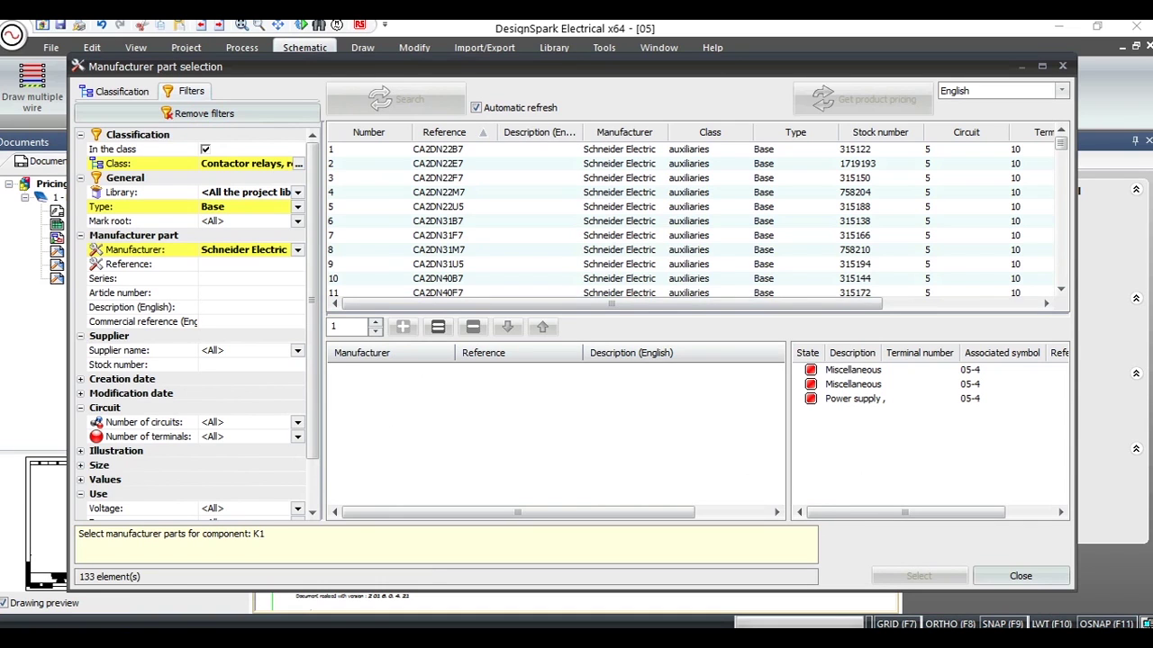
pyautogui.scroll(-4, 698, 216)
pyautogui.scroll(-9, 698, 216)
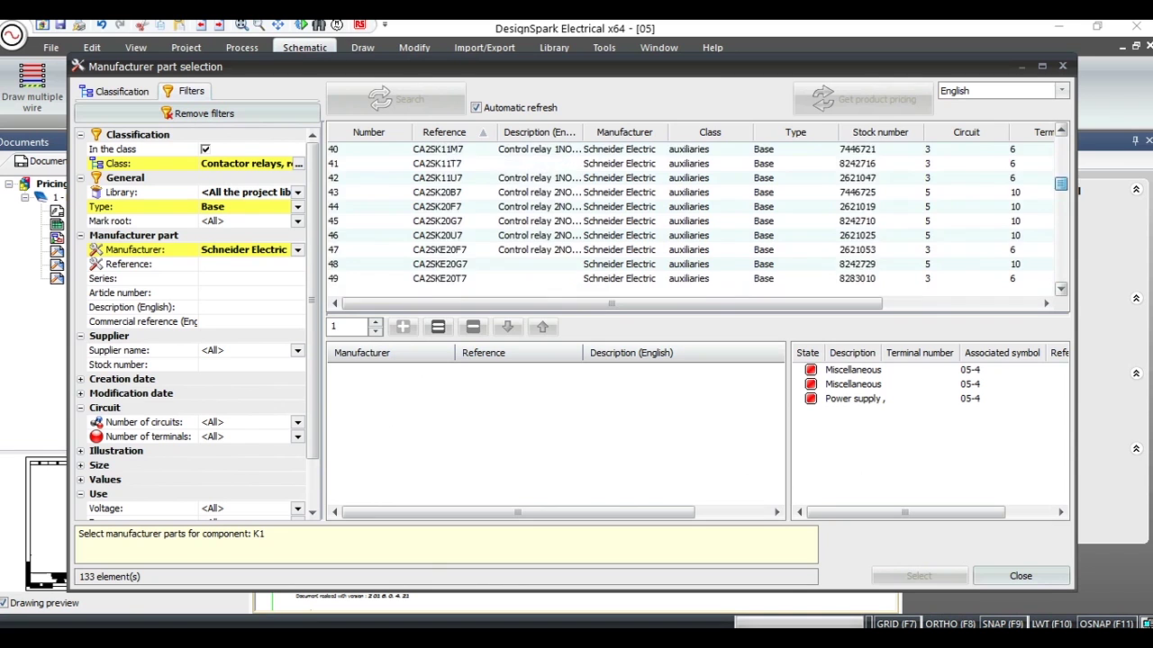
pyautogui.scroll(-15, 698, 216)
pyautogui.scroll(-12, 698, 216)
pyautogui.scroll(-1, 698, 216)
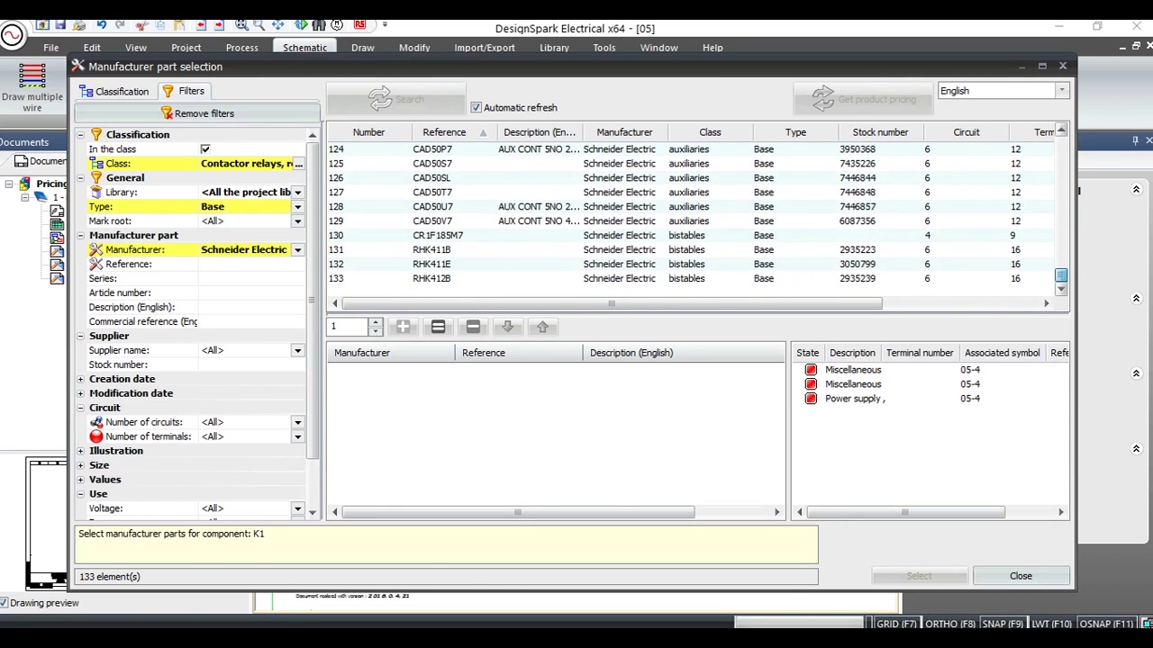
pyautogui.scroll(13, 698, 216)
pyautogui.scroll(20, 698, 216)
pyautogui.scroll(8, 698, 217)
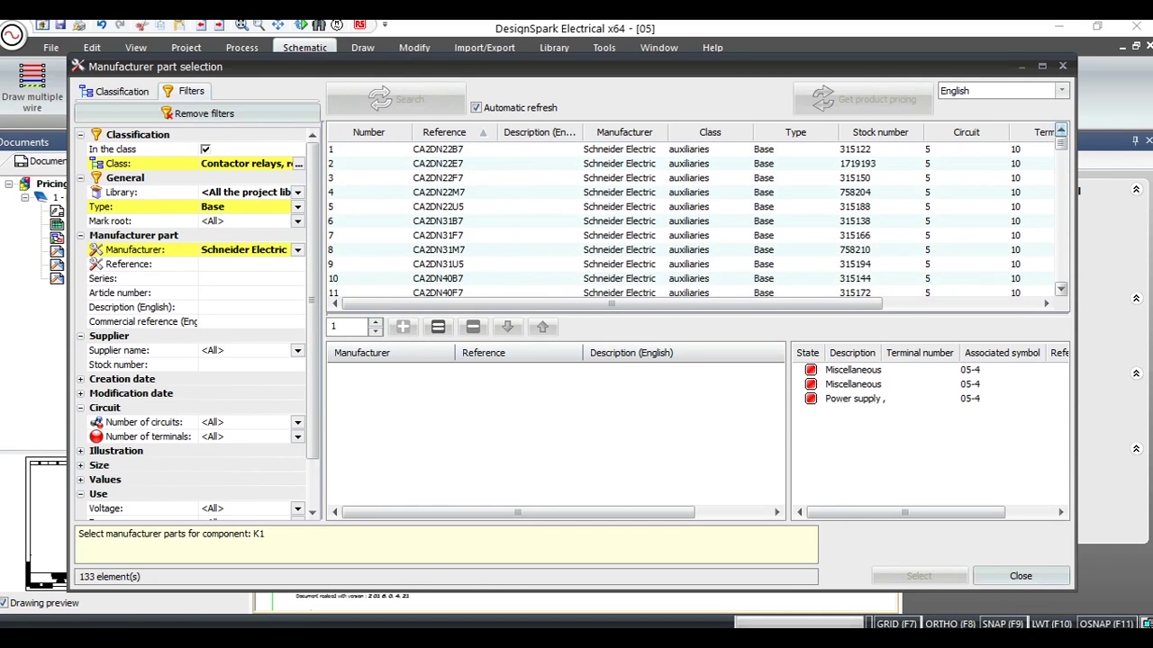
# Step: Filter K1's candidates to 3 circuits and supplier RS Components, leaving 13 relays
pyautogui.moveTo(611, 303)
pyautogui.mouseDown()
pyautogui.moveTo(725, 303)
pyautogui.moveTo(608, 303)
pyautogui.mouseUp()
pyautogui.click(297, 422)
pyautogui.click(203, 450)
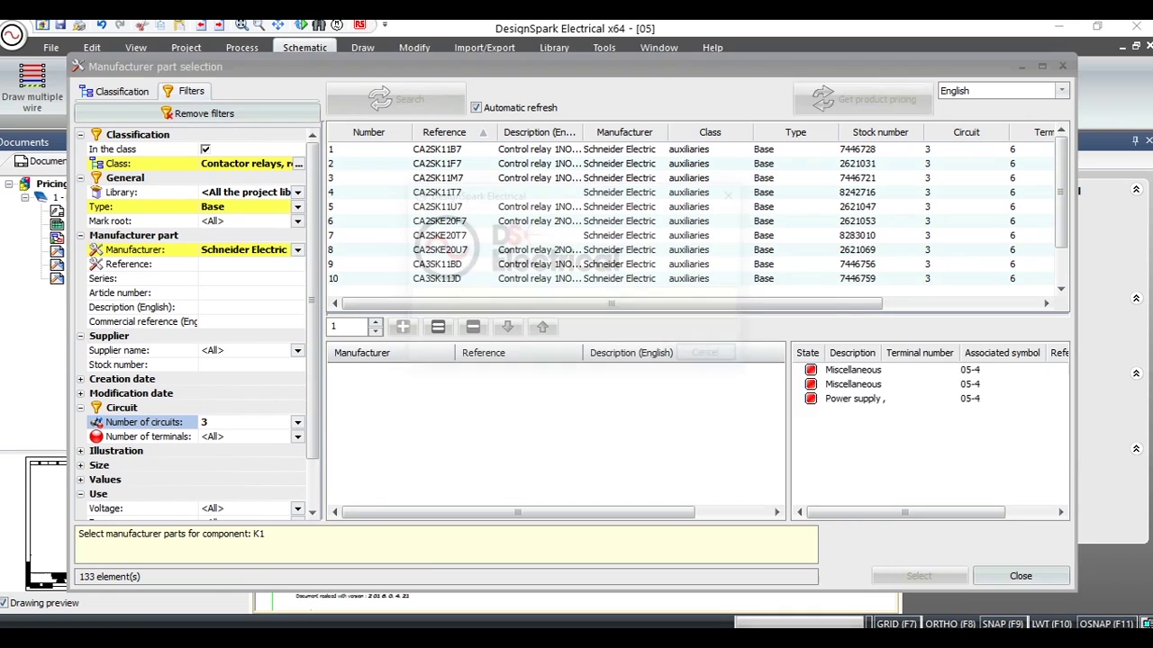
pyautogui.click(297, 350)
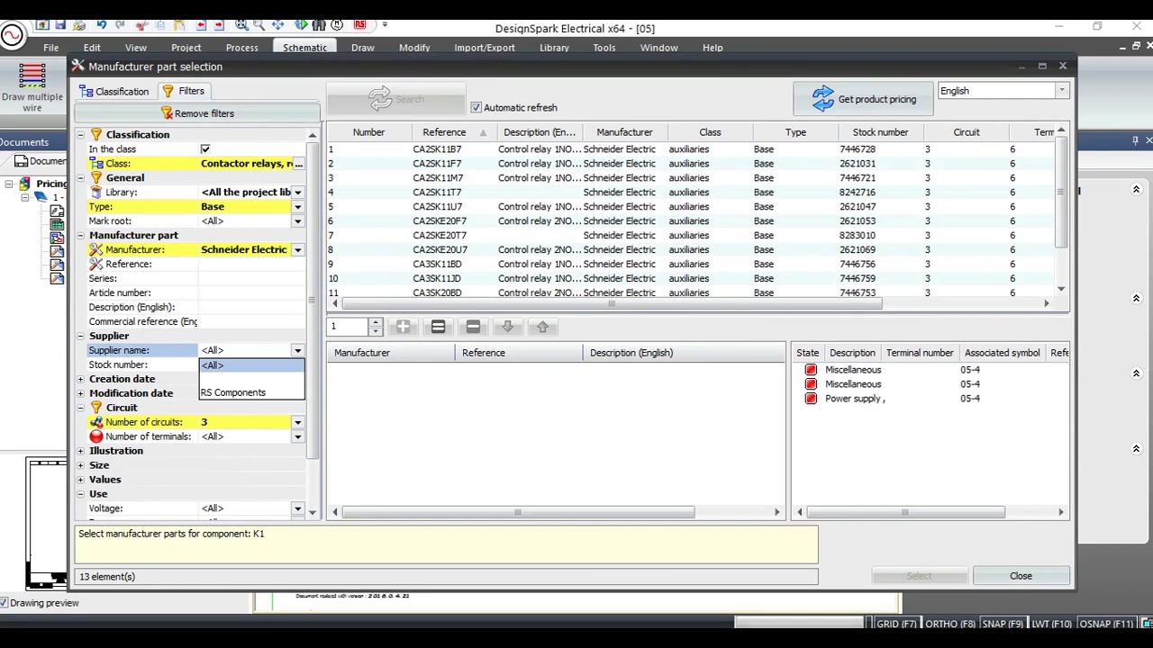
pyautogui.click(233, 392)
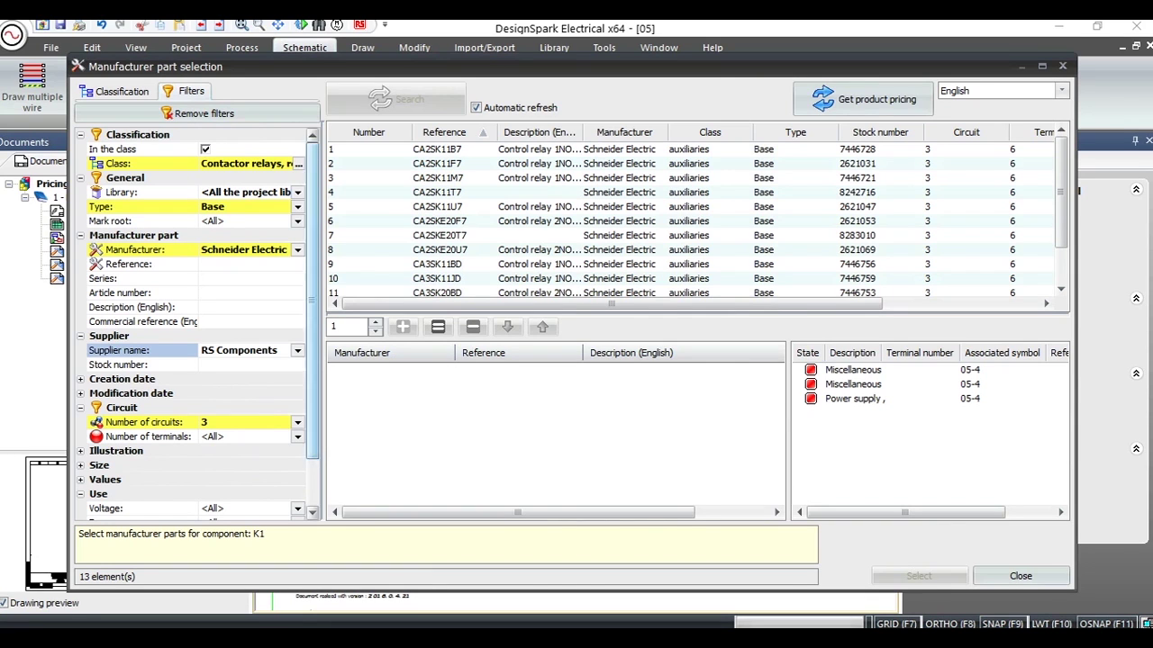
pyautogui.click(863, 101)
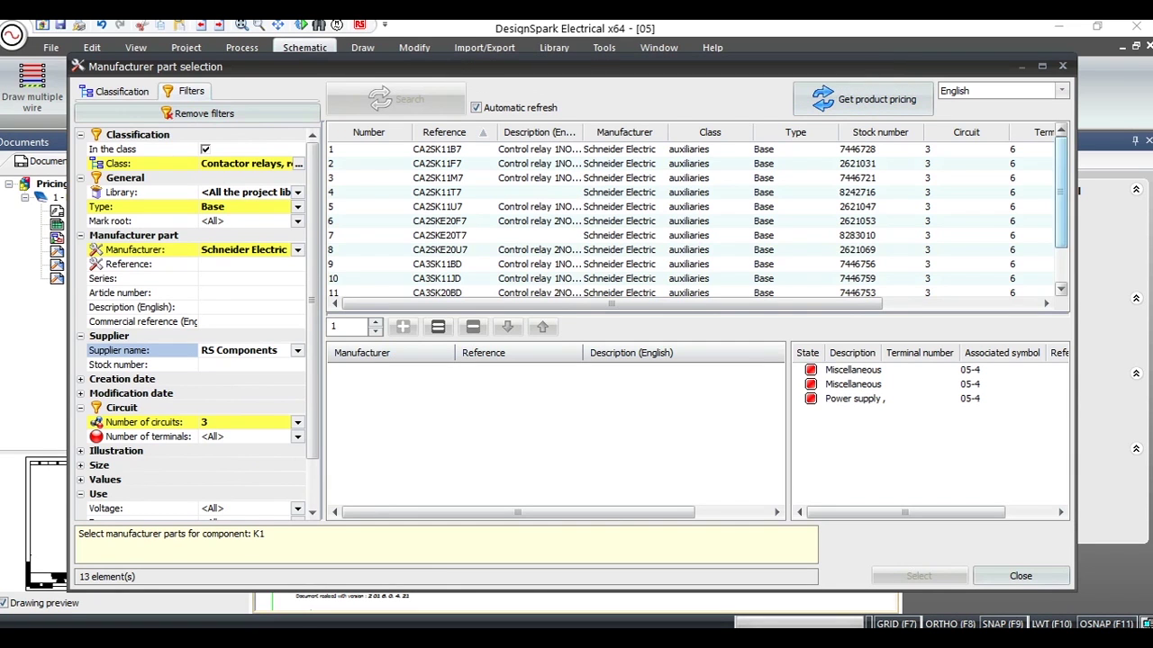
pyautogui.scroll(-1, 693, 216)
pyautogui.moveTo(612, 304); pyautogui.dragTo(771, 303)
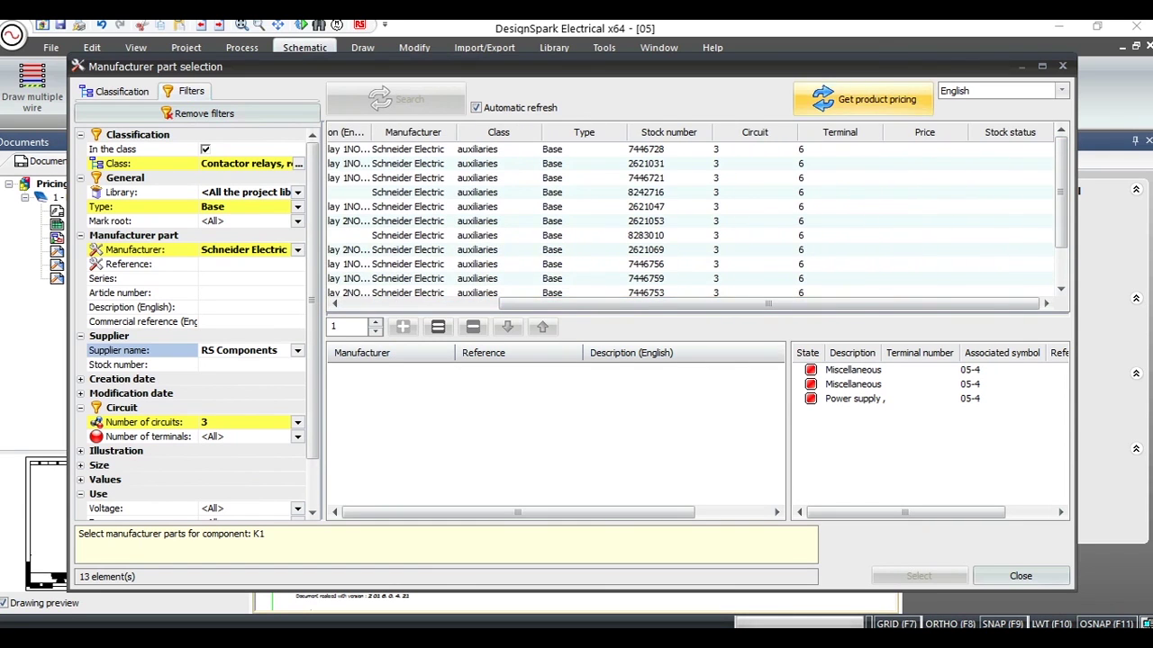
# Step: Fetch product pricing for the listed relays and assign CA2SKE20F7 to K1
pyautogui.click(862, 94)
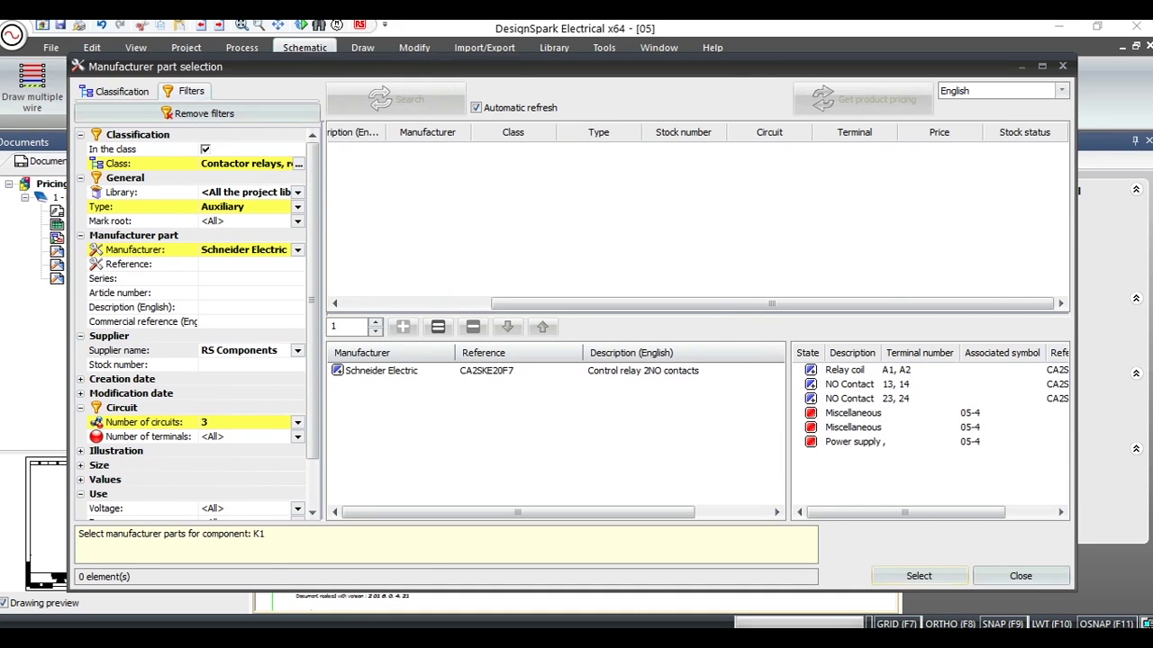
pyautogui.click(918, 575)
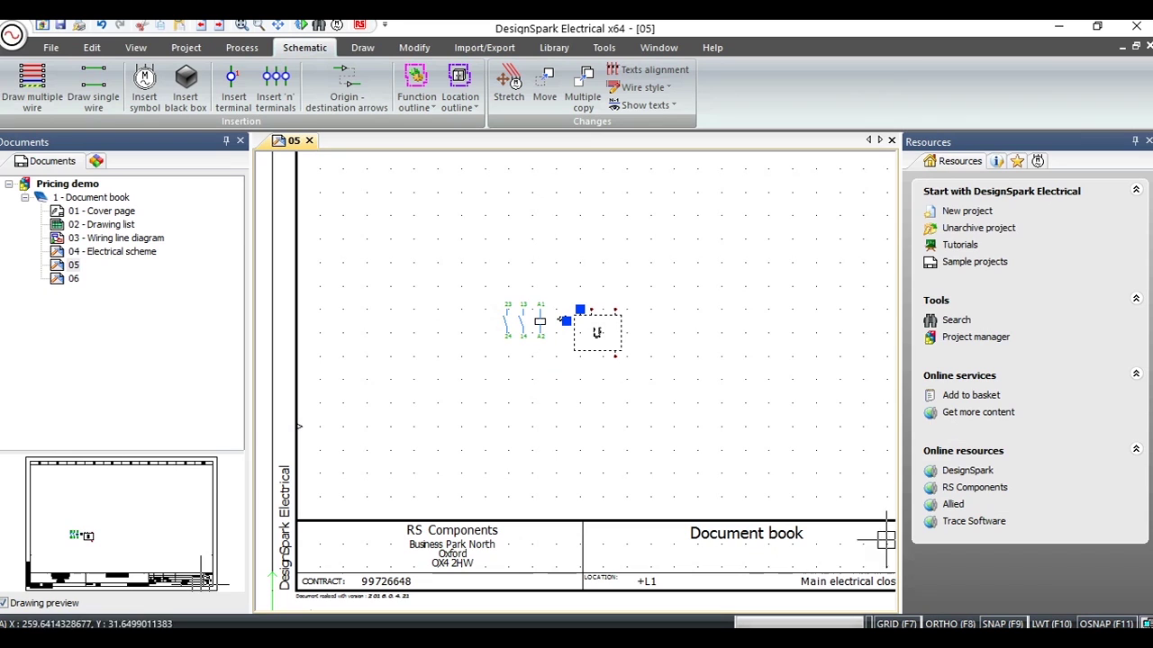
# Step: Deselect K1 and open the Library tab's Manufacturer parts manager, listing 2050 parts
pyautogui.press('Escape')
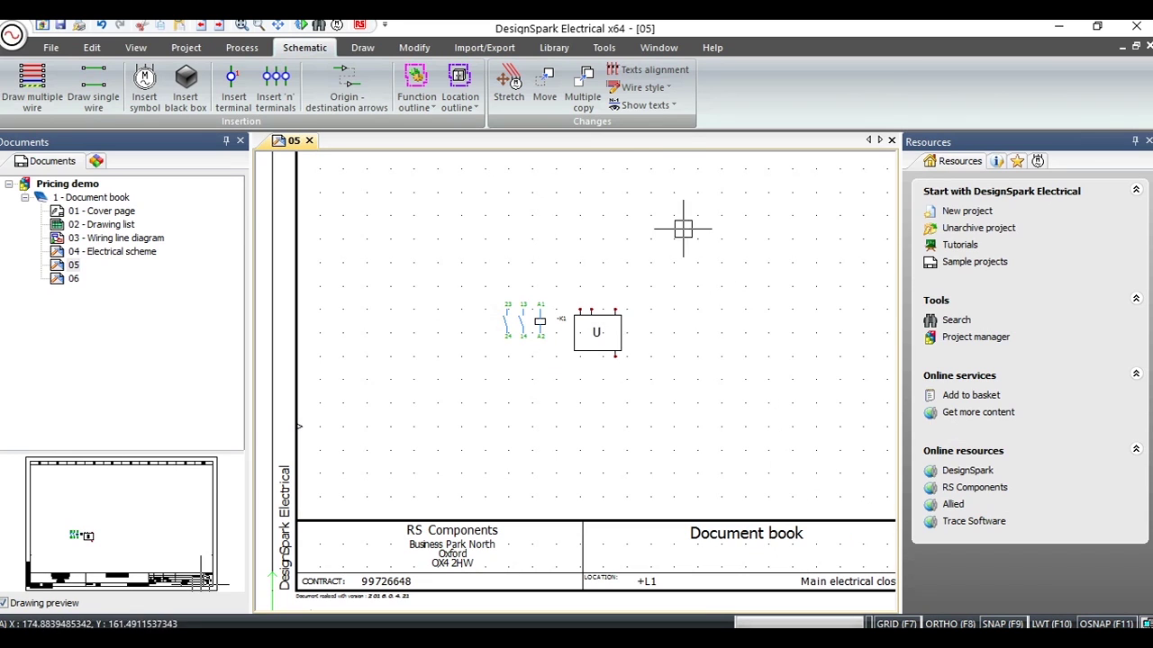
pyautogui.click(554, 47)
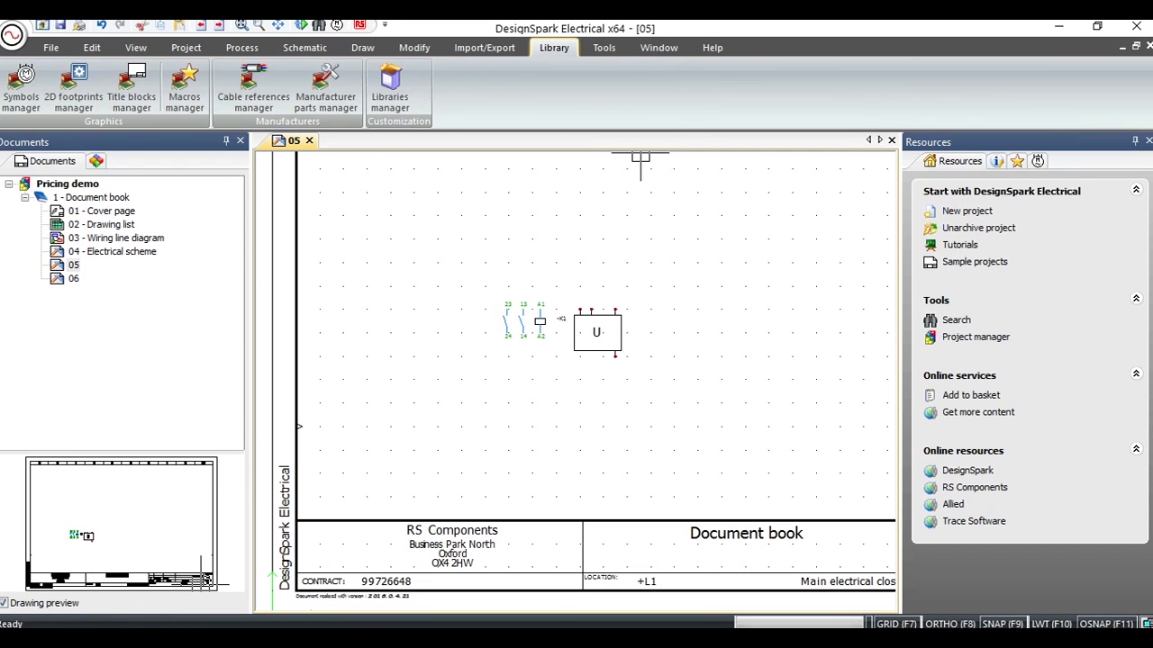
pyautogui.click(325, 85)
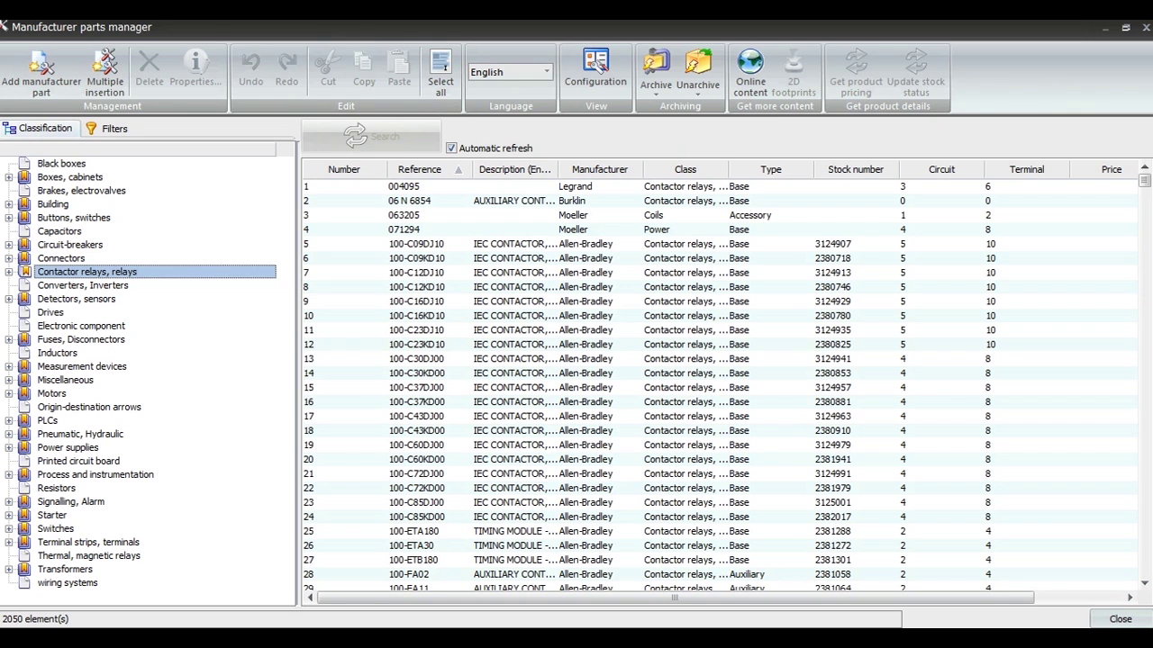
# Step: Filter parts to manufacturer Schneider Electric and supplier RS Components, showing 1831 elements
pyautogui.click(108, 128)
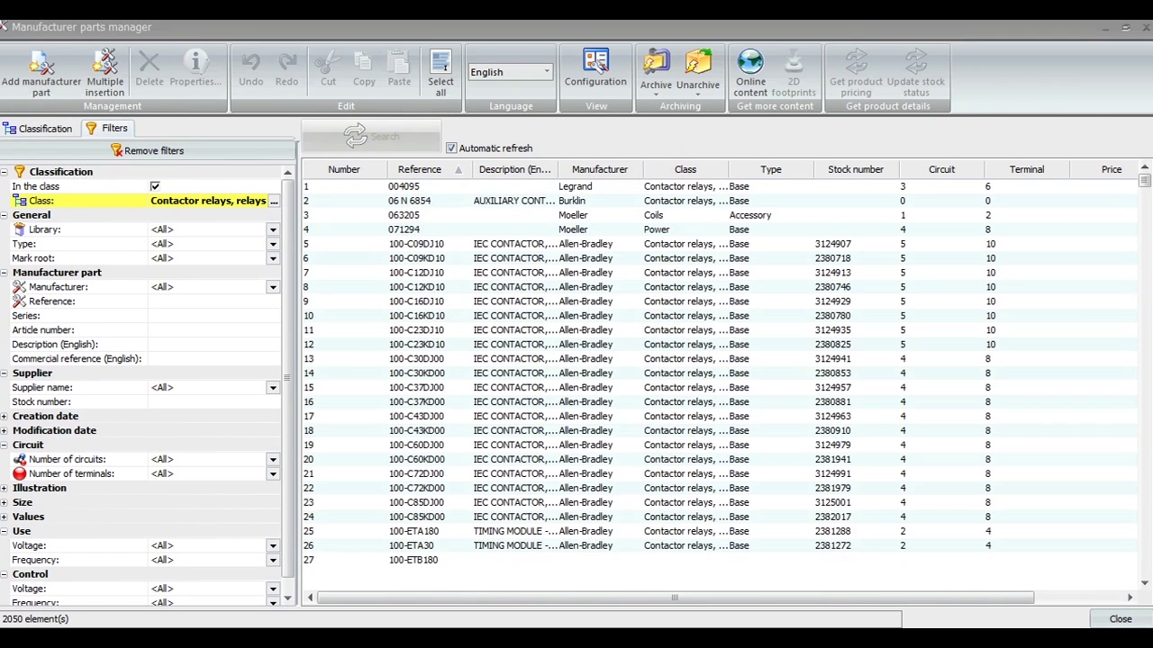
pyautogui.click(272, 287)
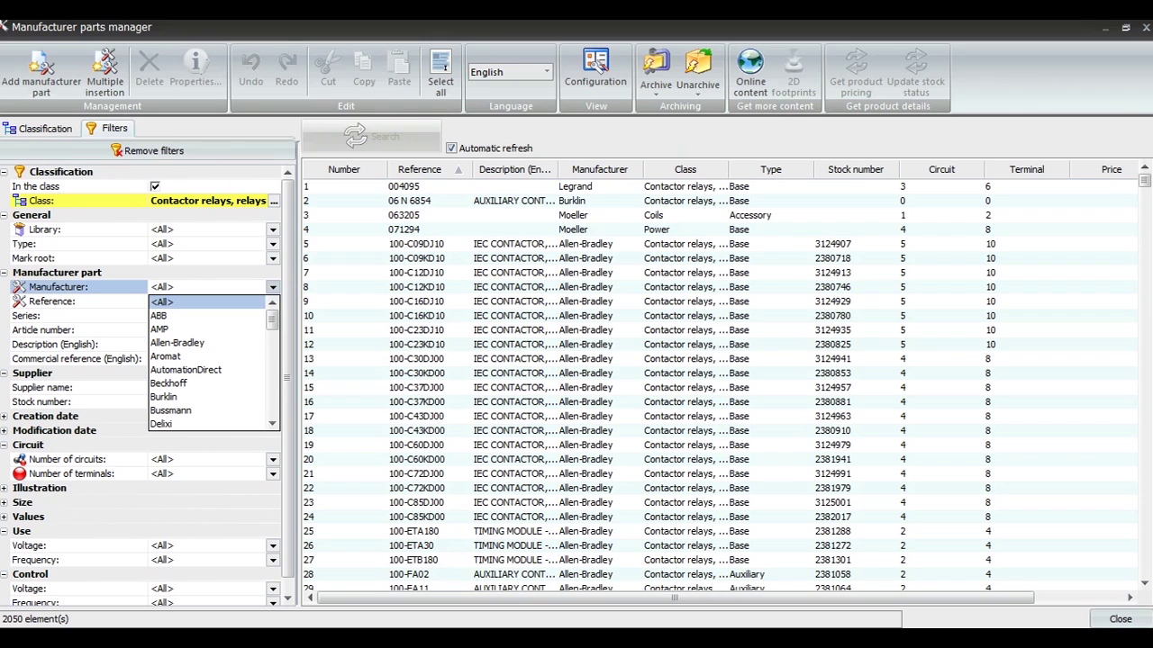
pyautogui.scroll(-6, 213, 362)
pyautogui.scroll(-3, 214, 362)
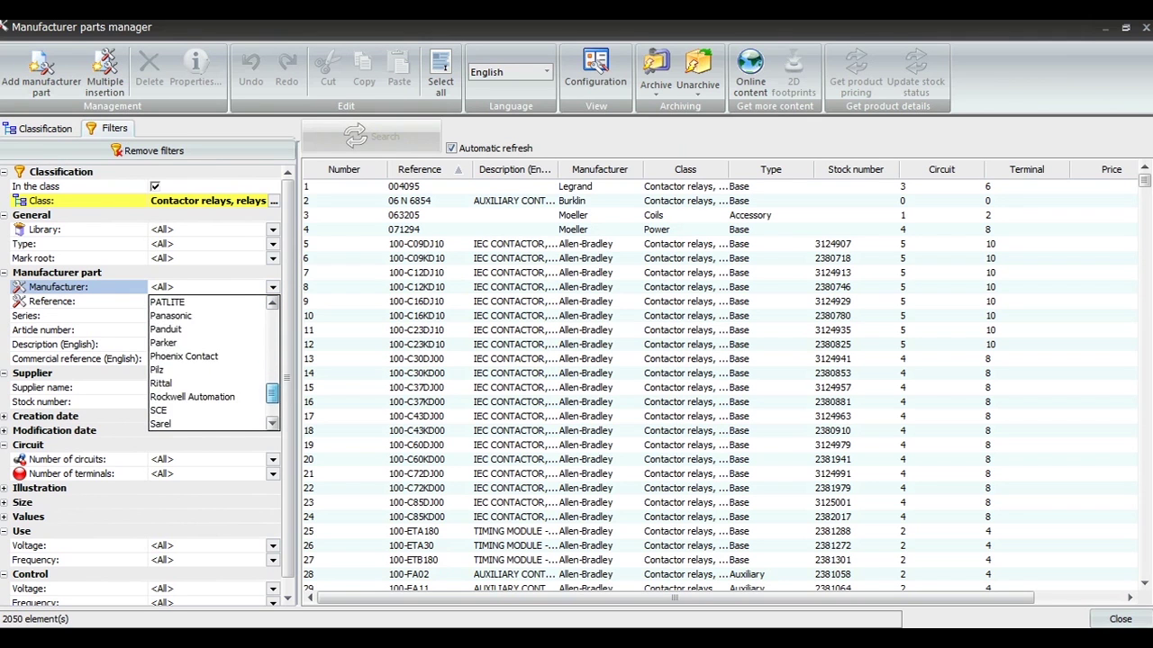
pyautogui.scroll(-2, 213, 362)
pyautogui.click(185, 383)
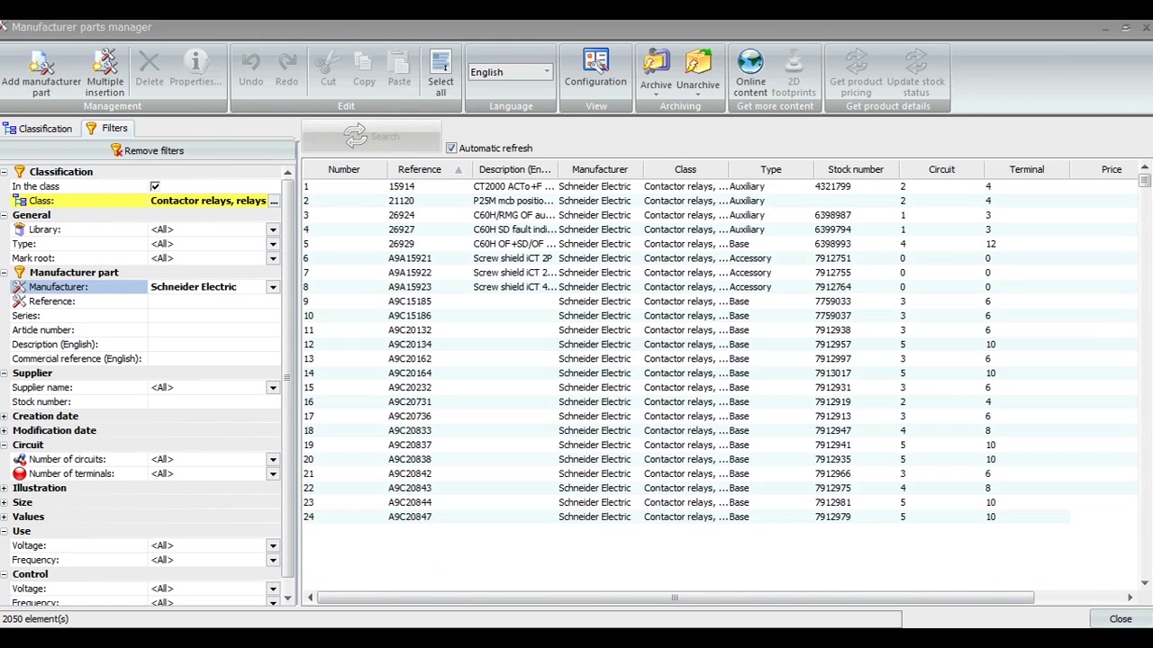
pyautogui.click(272, 387)
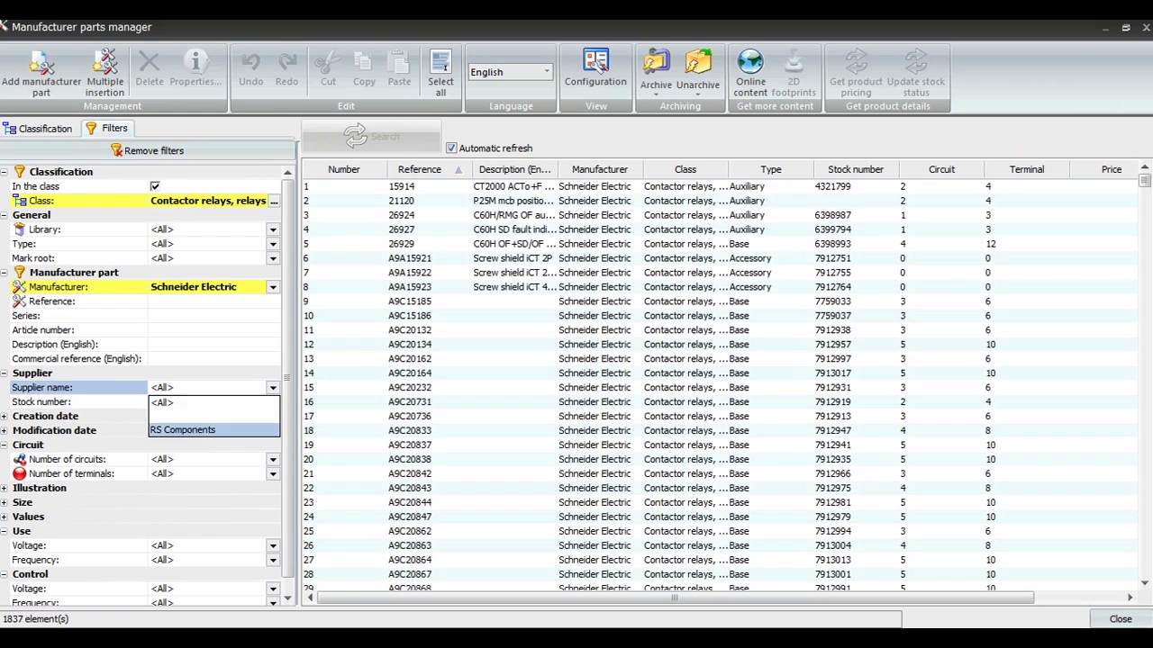
pyautogui.click(183, 430)
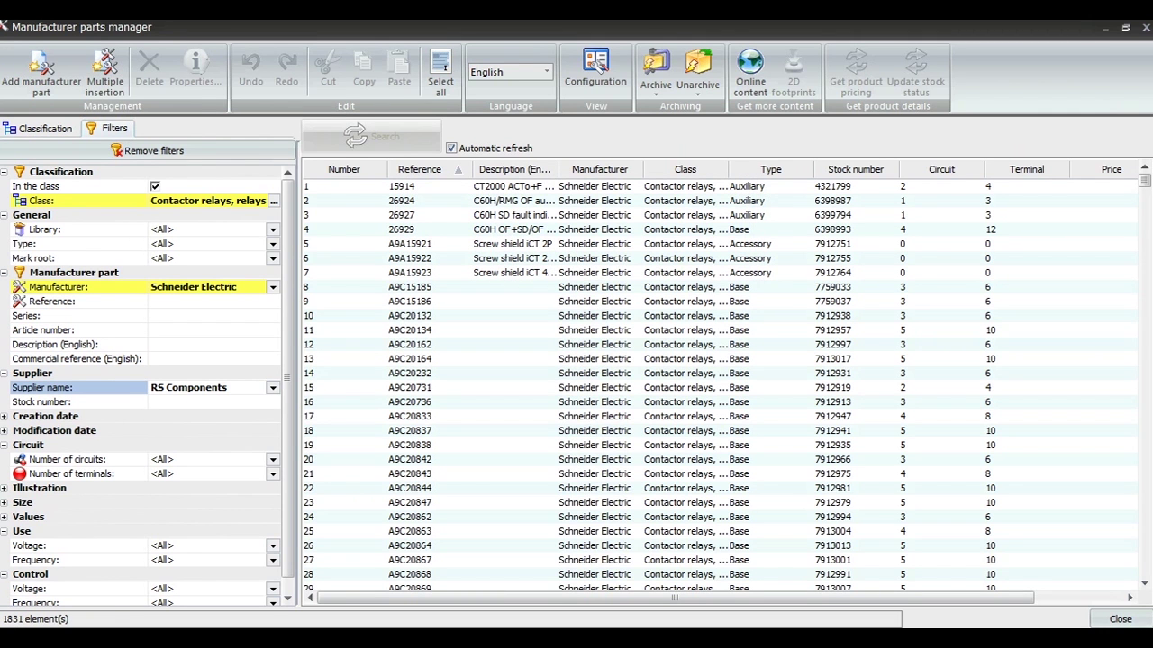
# Step: Fetch prices for the three Schneider screw shield parts, each now 1.145 GBP
pyautogui.click(423, 243)
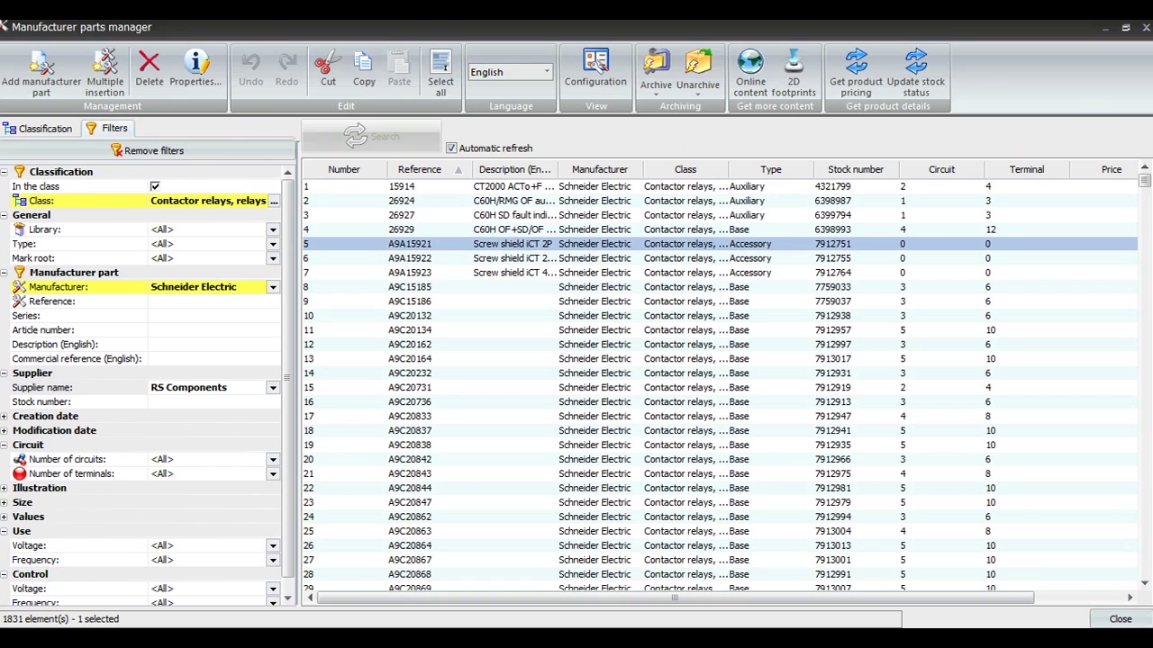
pyautogui.hotkey('shift', 'Down')
pyautogui.hotkey('shift', 'Down')
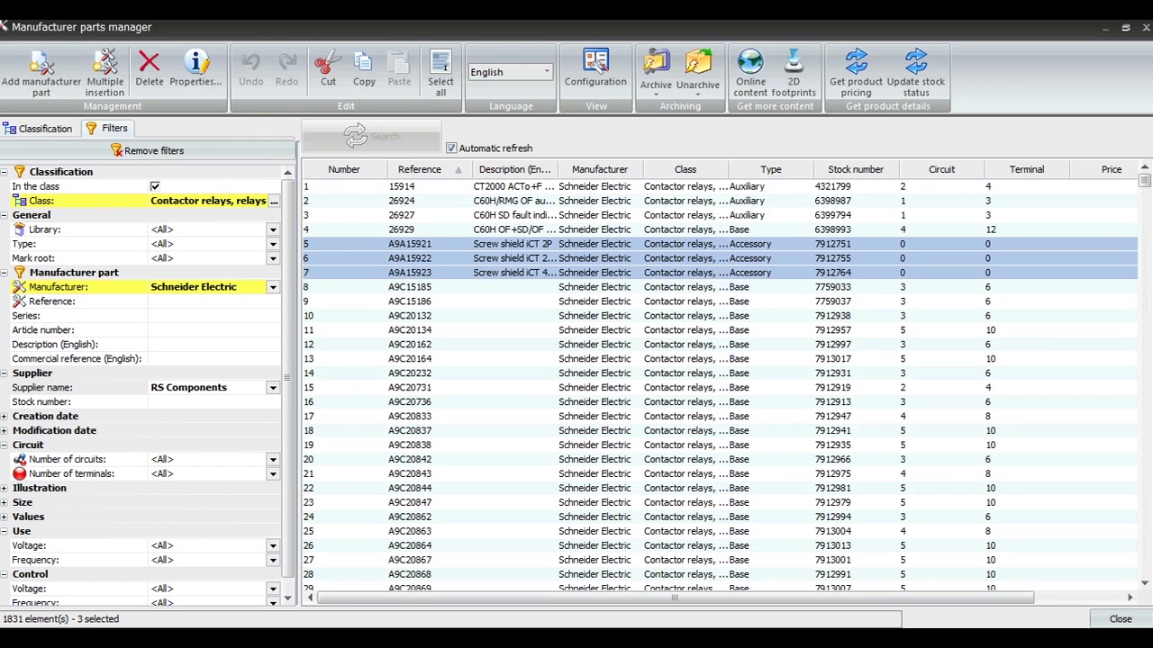
pyautogui.click(855, 72)
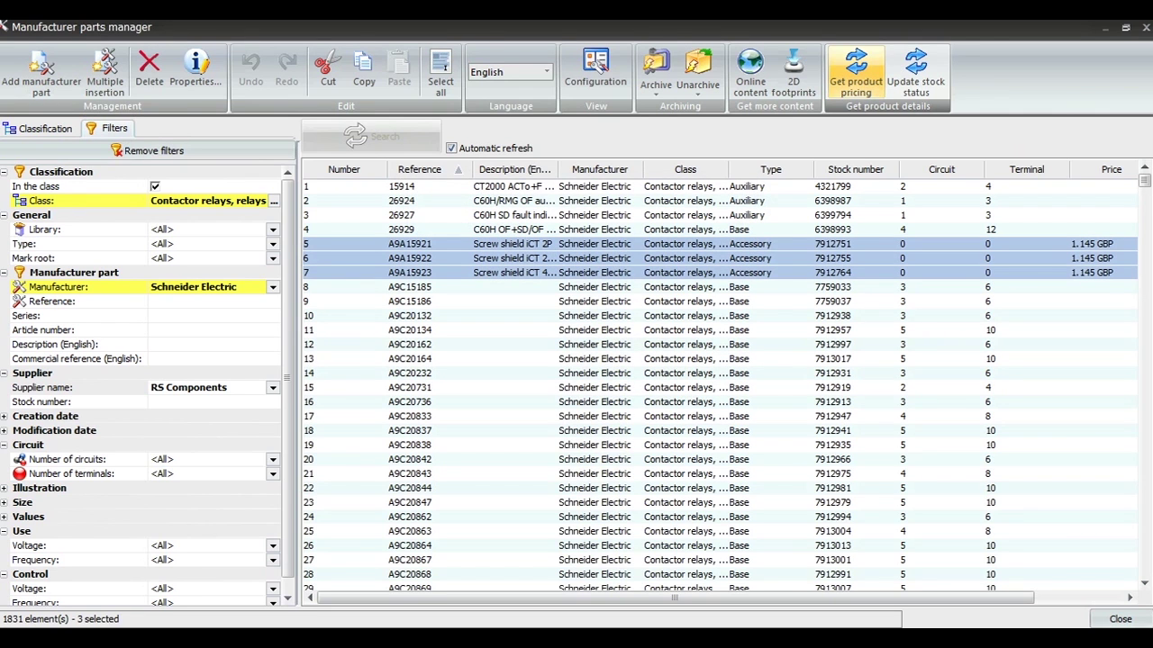
pyautogui.hotkey('ctrl', 'Home')
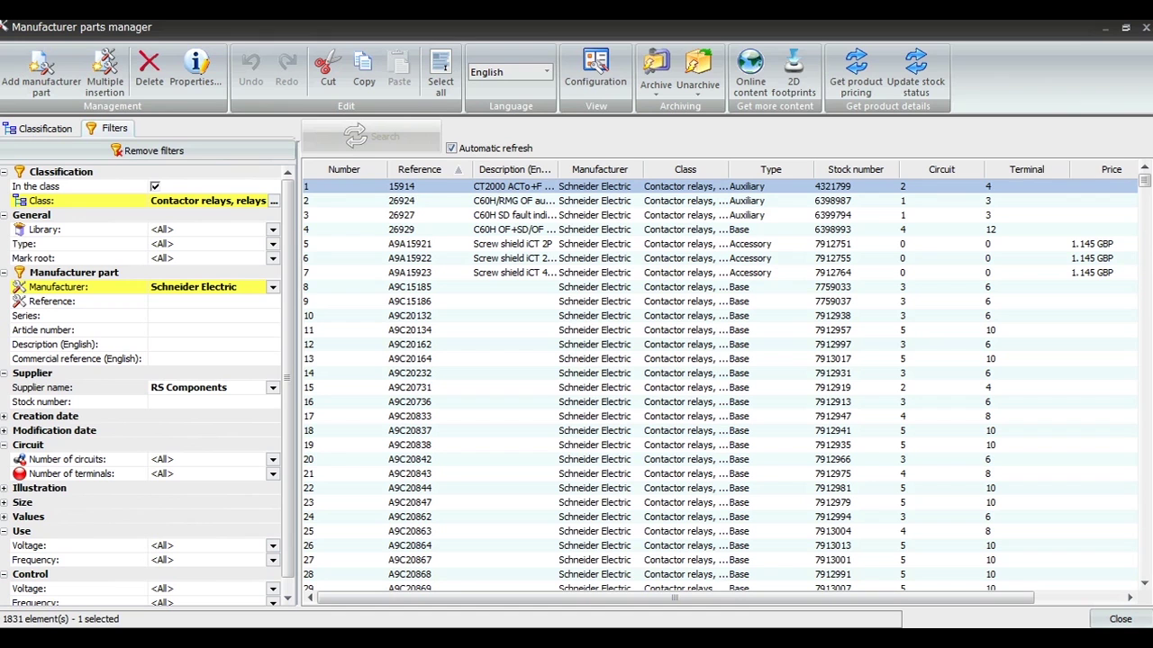
# Step: Fetch prices and stock for the first 25 Schneider parts
pyautogui.hotkey('shift', 'Down')
pyautogui.hotkey('shift', 'Down')
pyautogui.hotkey('shift', 'Down')
pyautogui.hotkey('shift', 'Down')
pyautogui.hotkey('shift', 'Down')
pyautogui.hotkey('shift', 'Down')
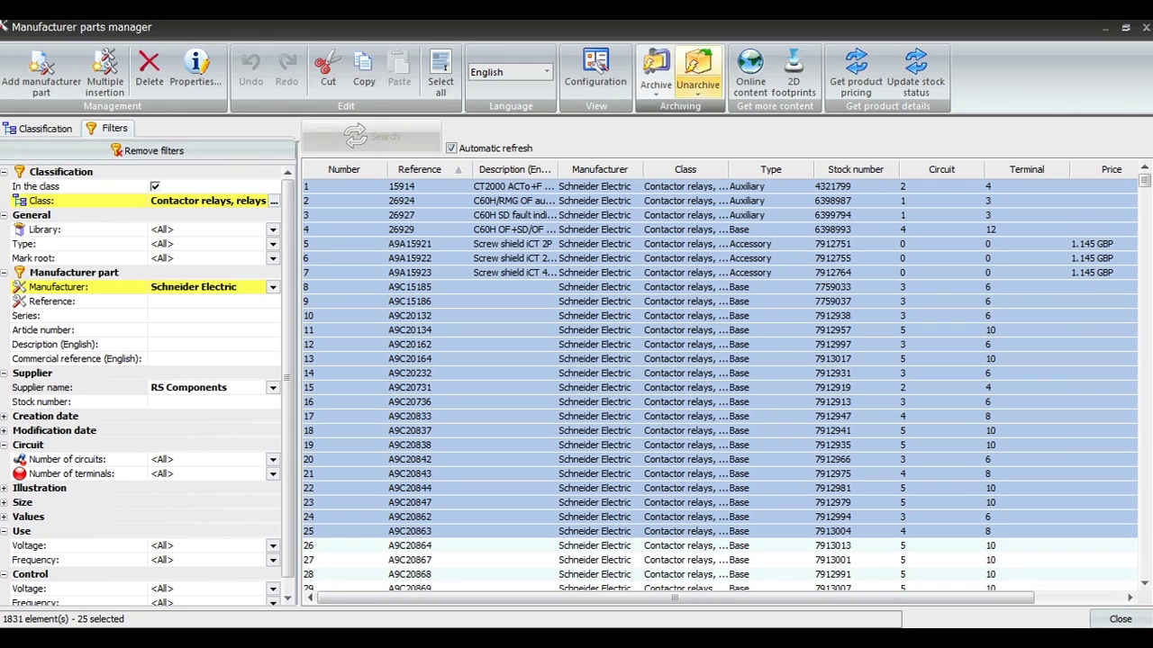
pyautogui.click(856, 72)
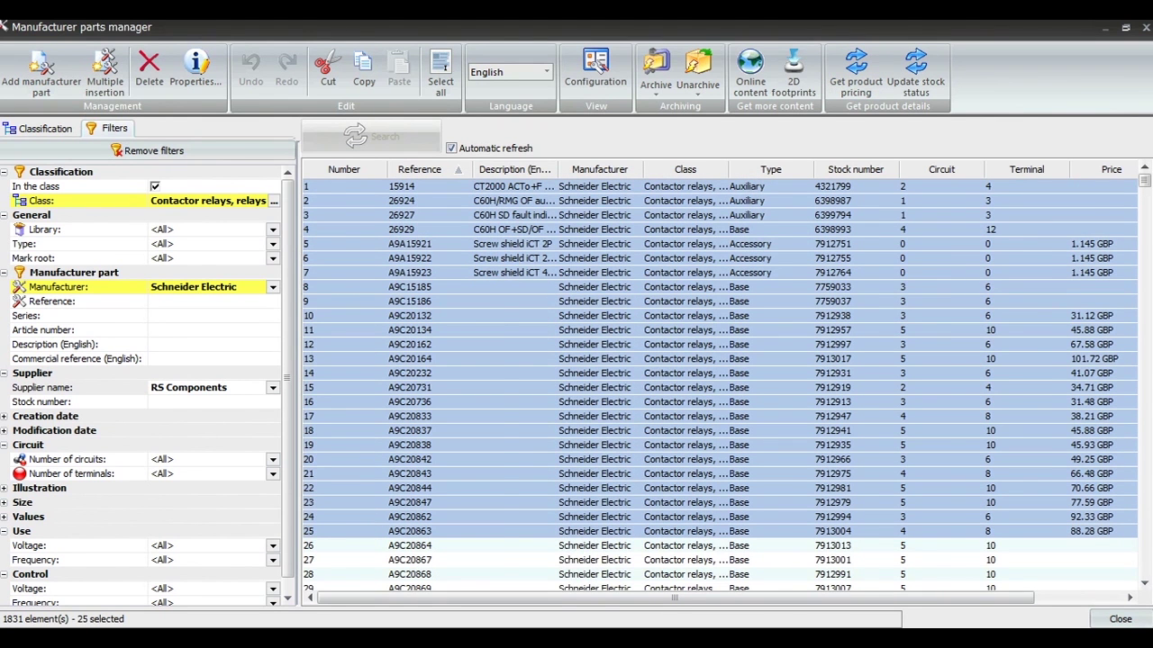
pyautogui.hscroll(2, 721, 382)
pyautogui.hscroll(2, 721, 382)
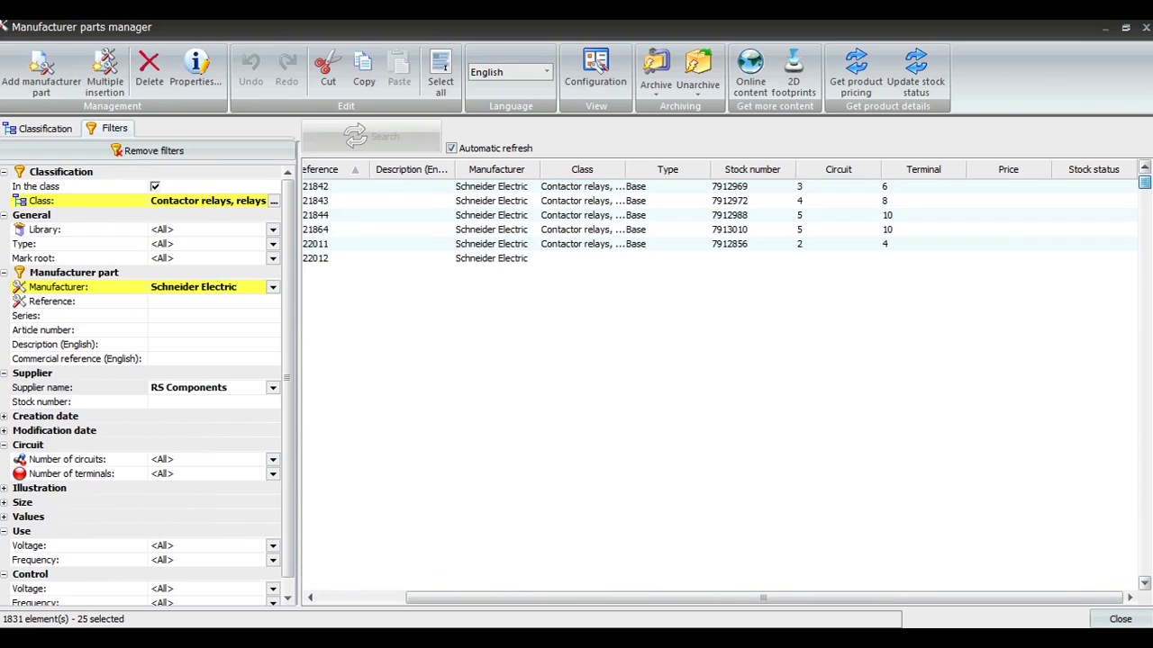
pyautogui.moveTo(1143, 180); pyautogui.dragTo(1144, 184)
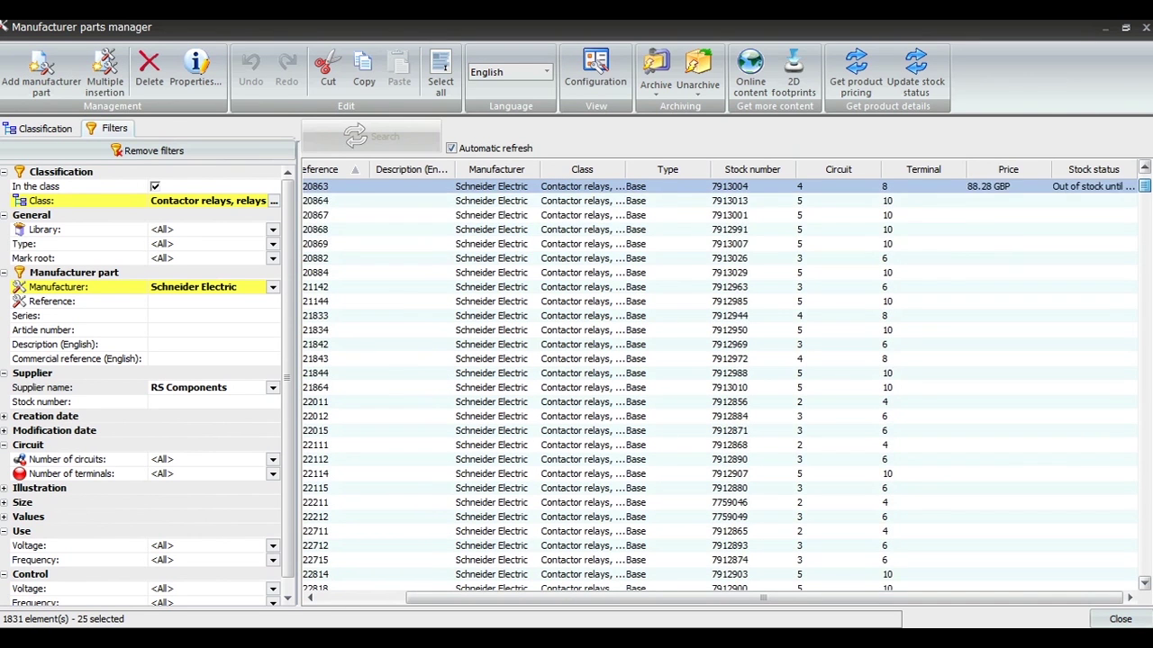
# Step: Fetch prices for the remaining unpriced parts and close the parts manager
pyautogui.press('Down')
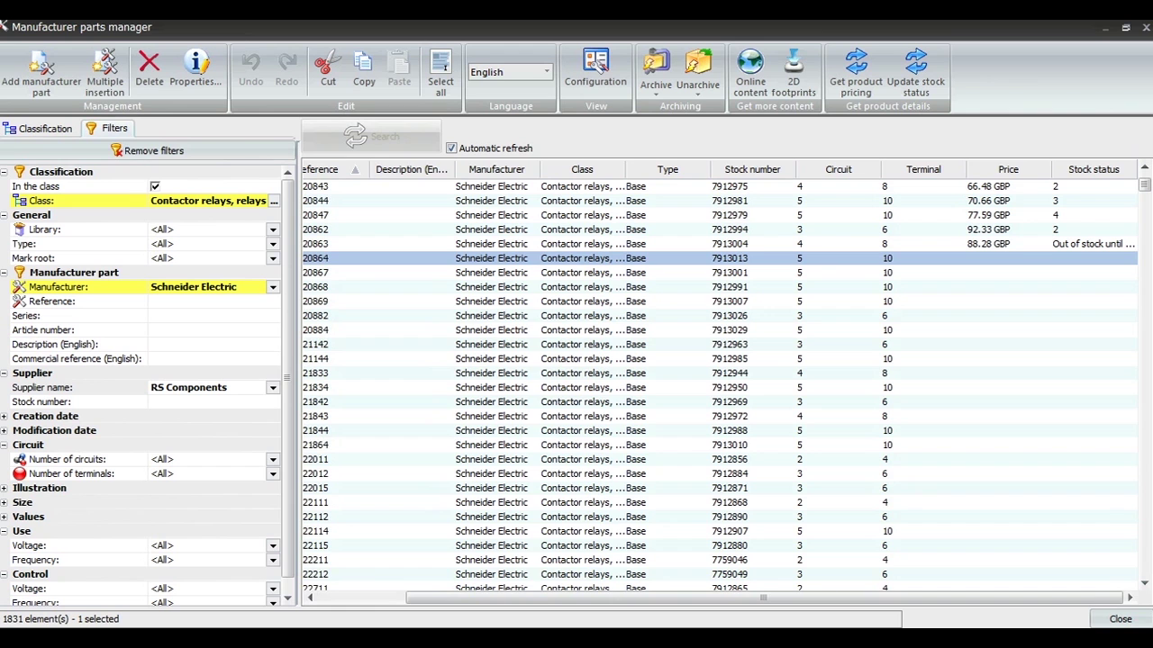
pyautogui.hotkey('shift', 'Down')
pyautogui.hotkey('shift', 'Down')
pyautogui.hotkey('shift', 'Down')
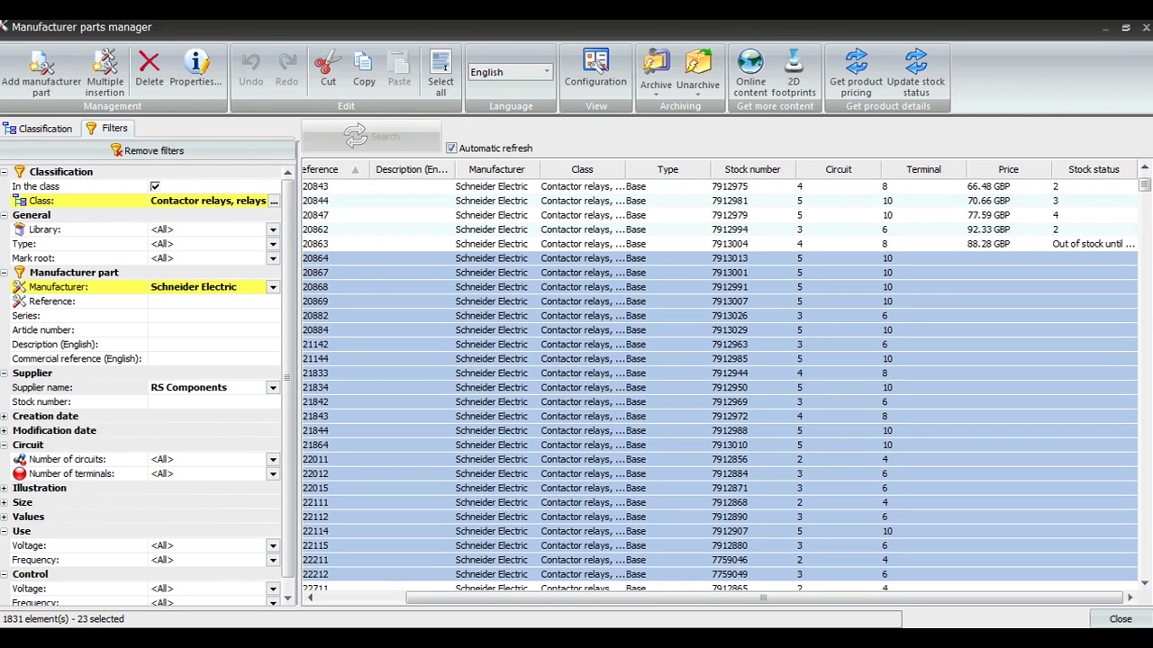
pyautogui.click(856, 70)
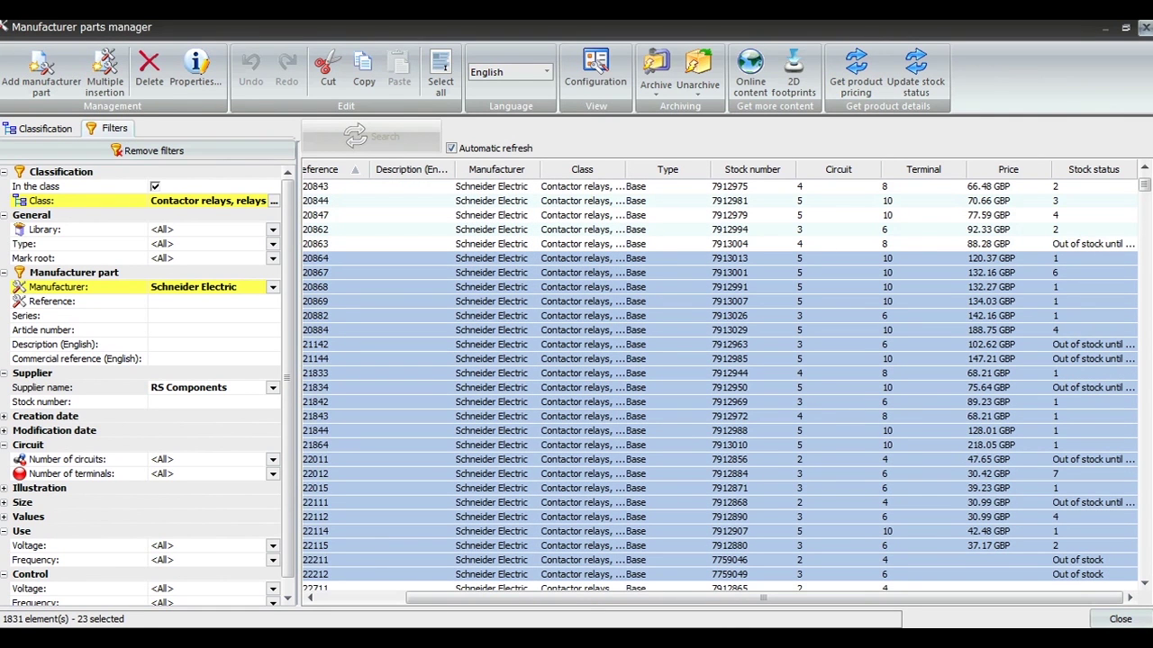
pyautogui.click(1145, 27)
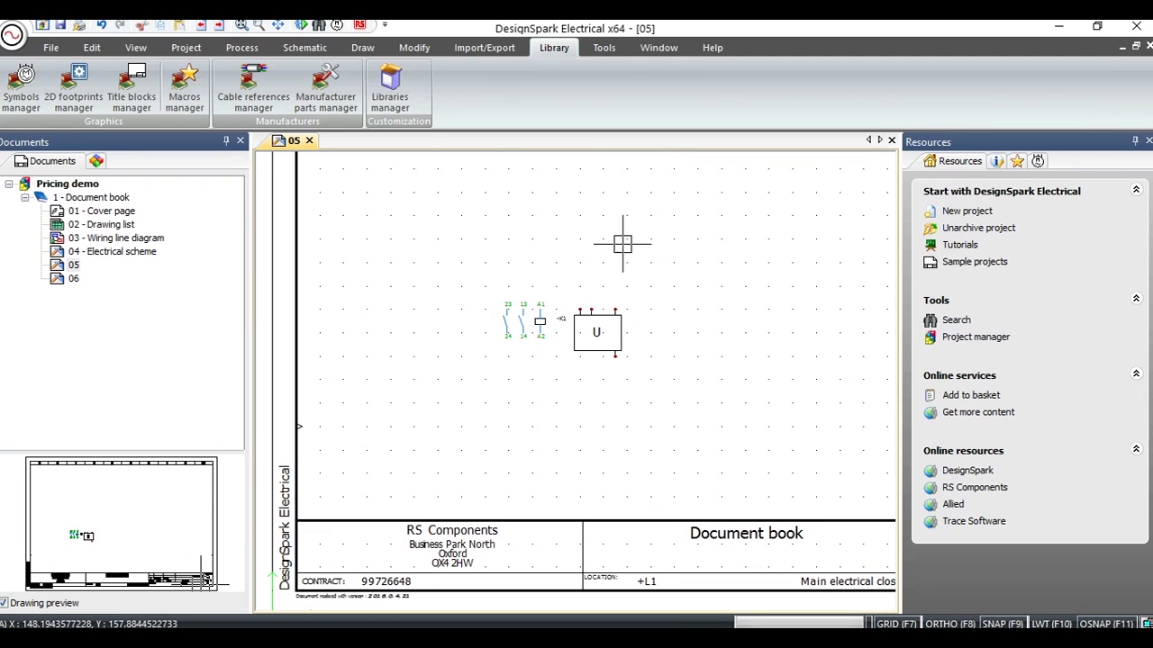
# Step: Add the CA2SKE20F7 relay to the basket and refresh it to 39.48 GBP, stock 2
pyautogui.click(359, 24)
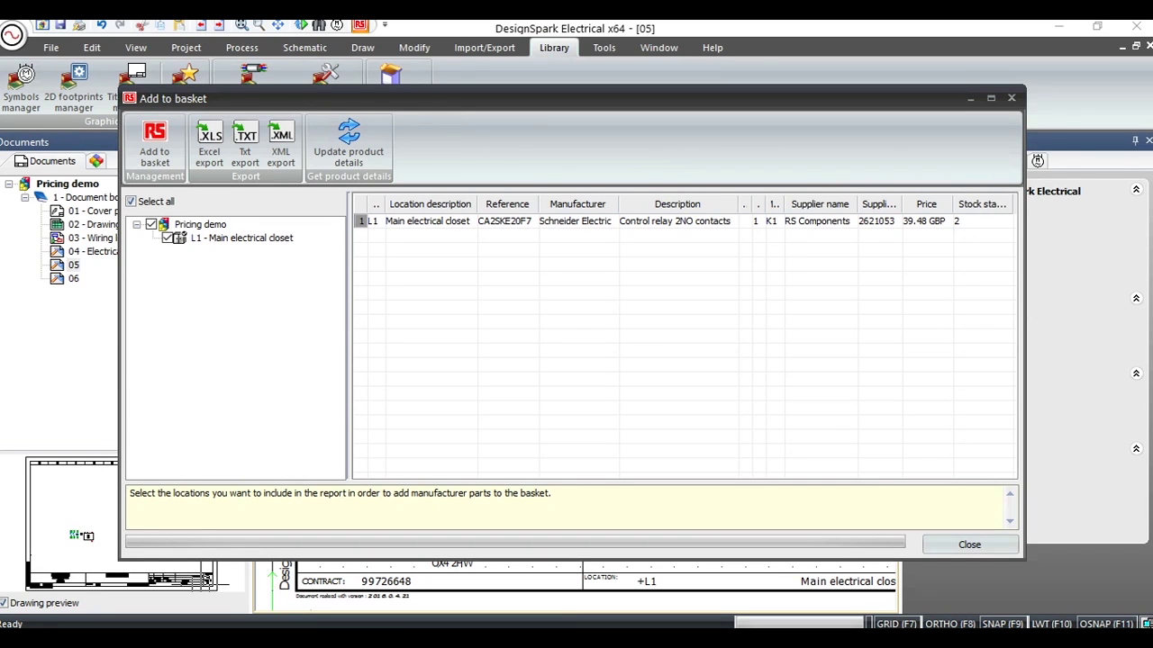
pyautogui.click(349, 144)
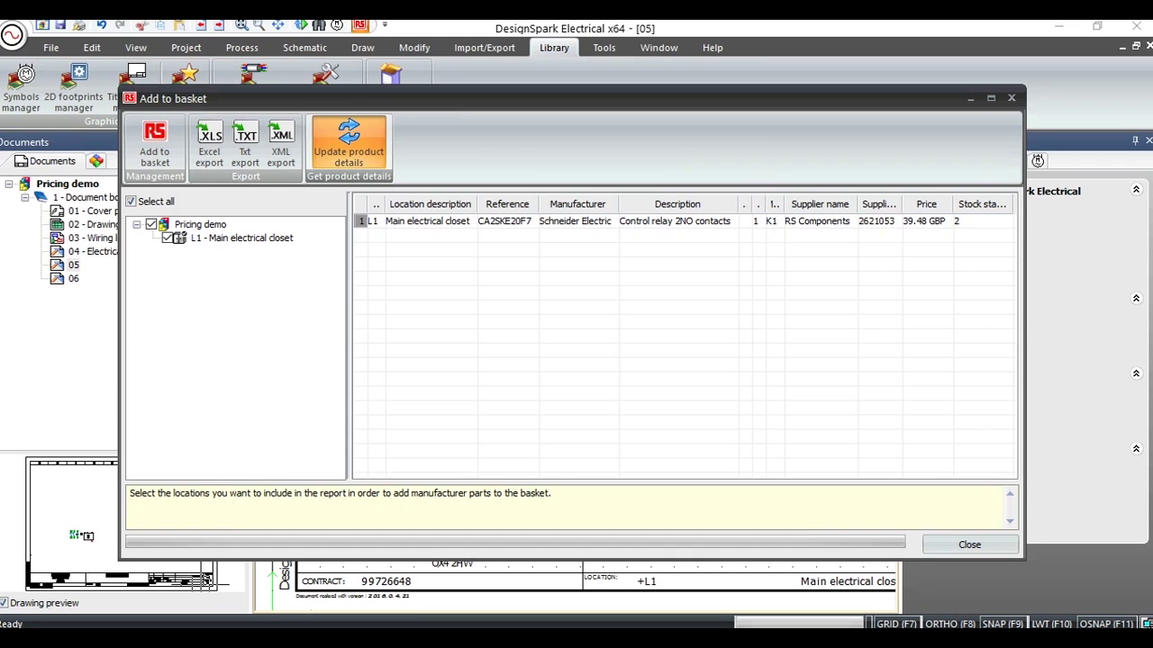